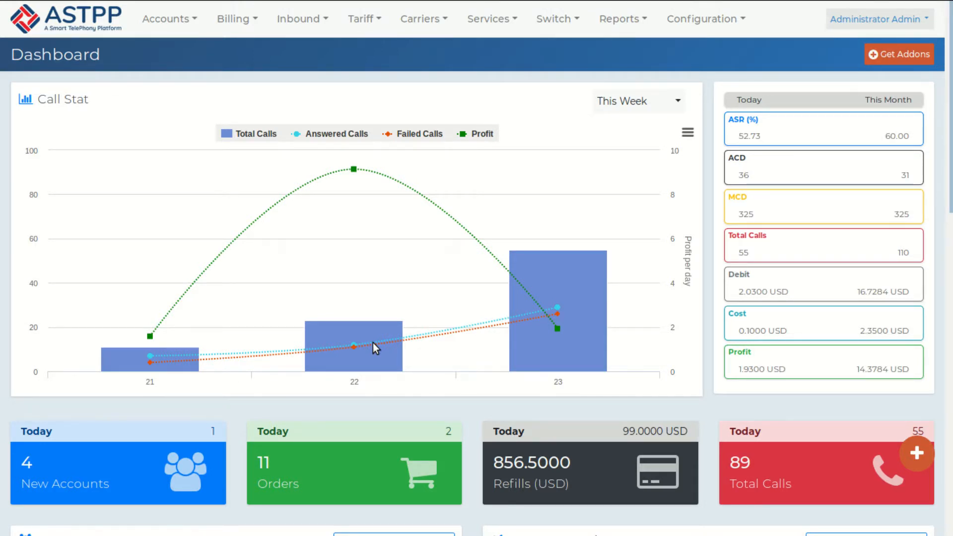
Step: Open a new Create Roles & Permissions form from Accounts > Roles & Permission, leaving the type on Admin
mouse_move(187, 303)
left_click(172, 22)
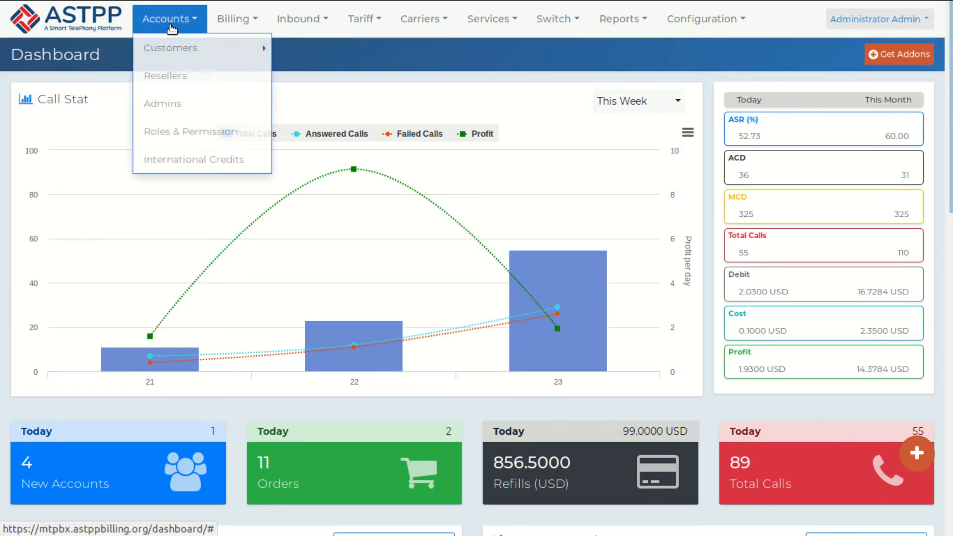
left_click(177, 120)
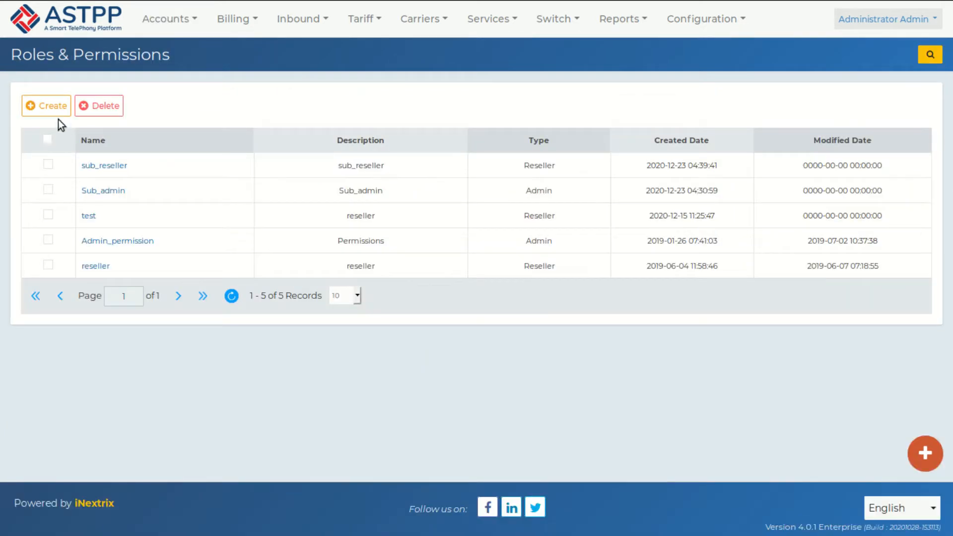
left_click(56, 114)
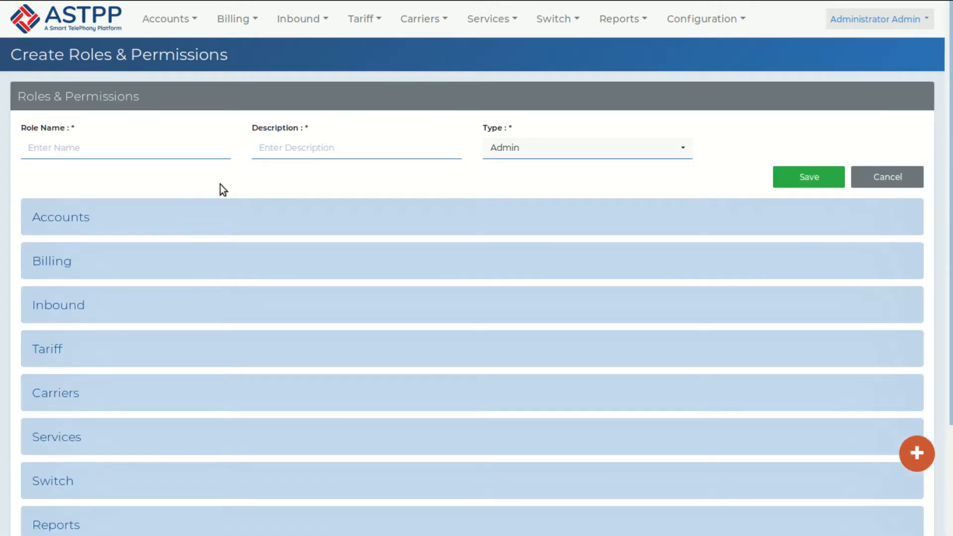
left_click(549, 150)
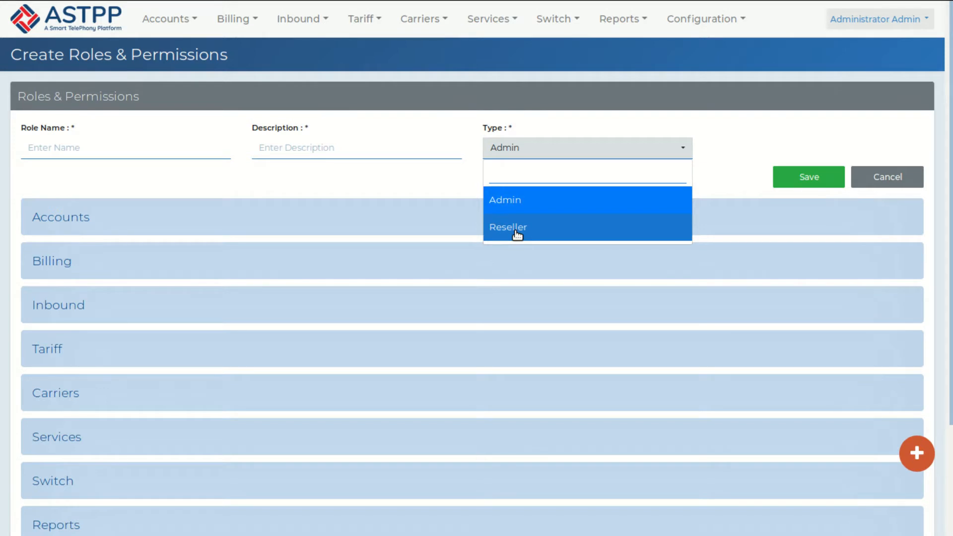
left_click(127, 148)
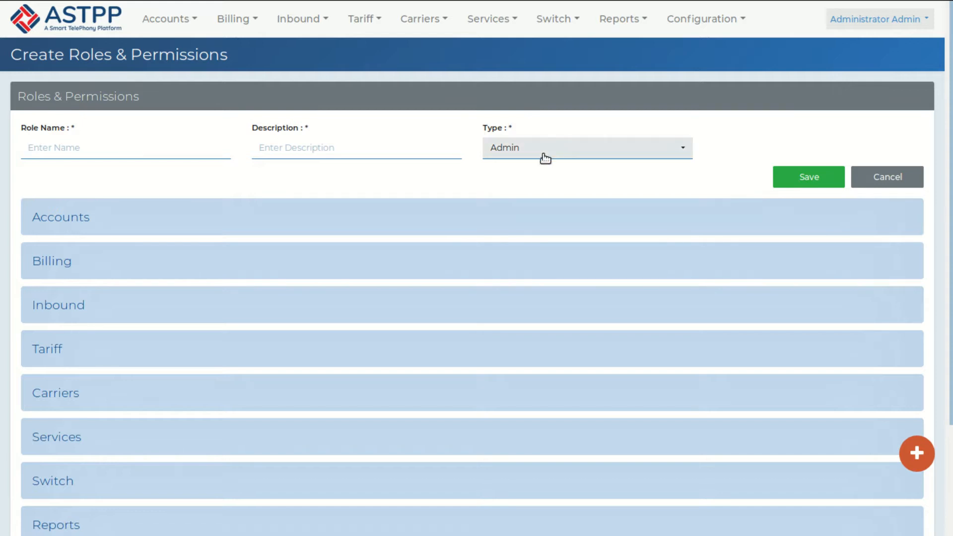
left_click(93, 146)
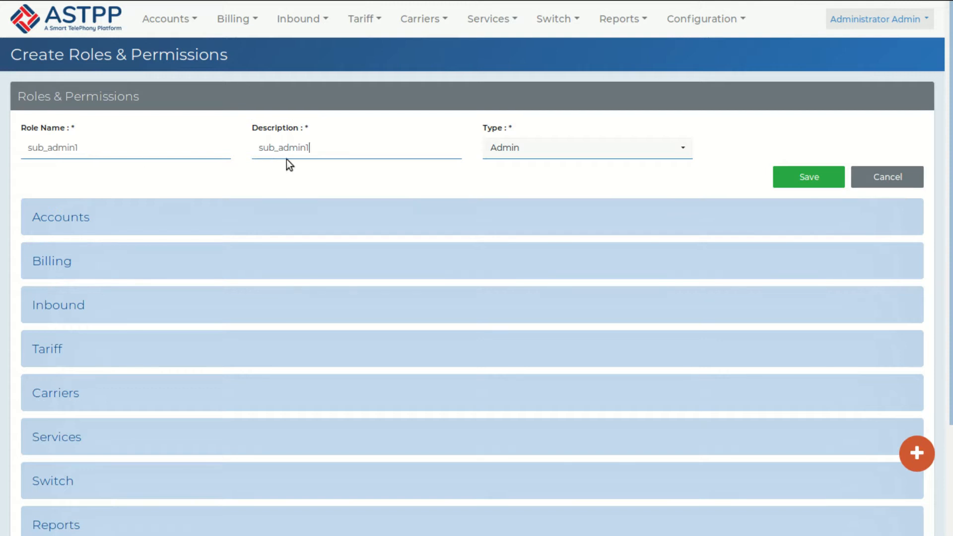
Step: Confirm Admin as the sub_admin1 role's type and review its permission sections
left_click(581, 154)
left_click(540, 200)
scroll(86, 306, "down", 3)
scroll(85, 306, "up", 3)
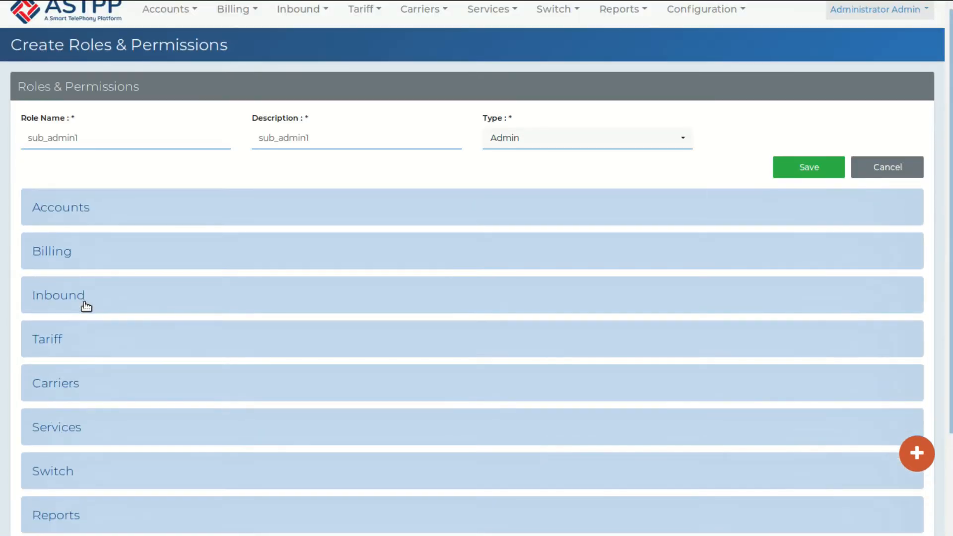
scroll(86, 305, "up", 1)
mouse_move(662, 14)
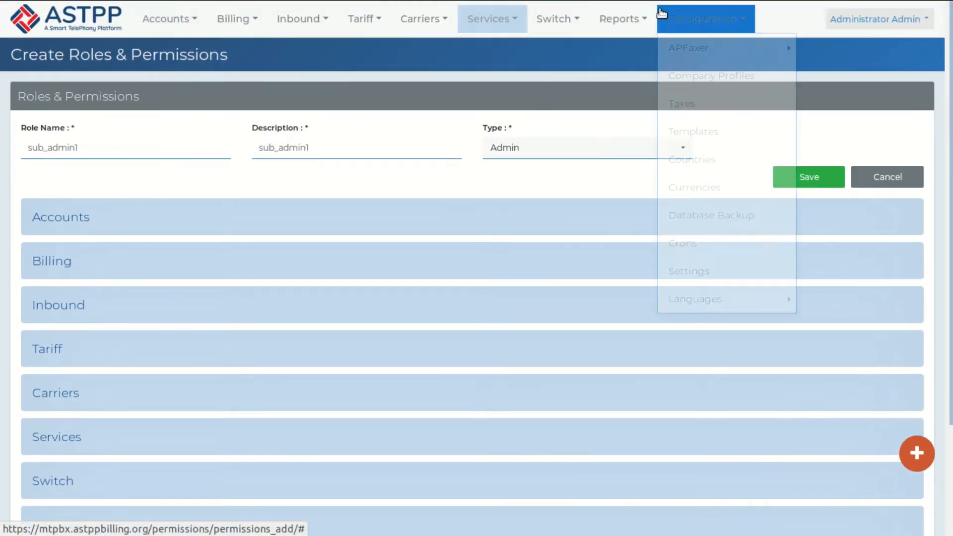
mouse_move(166, 20)
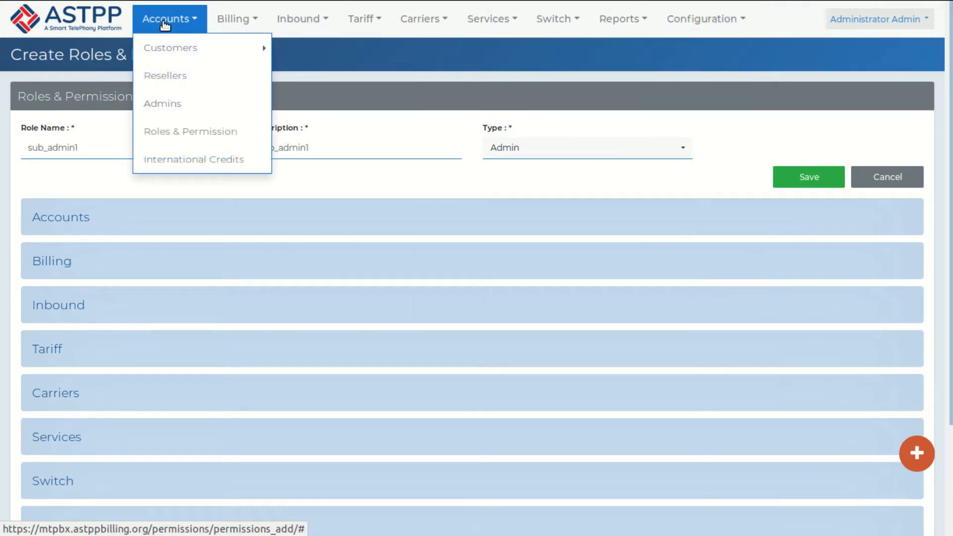
Step: Grant the role the Customers permission under Accounts
left_click(61, 225)
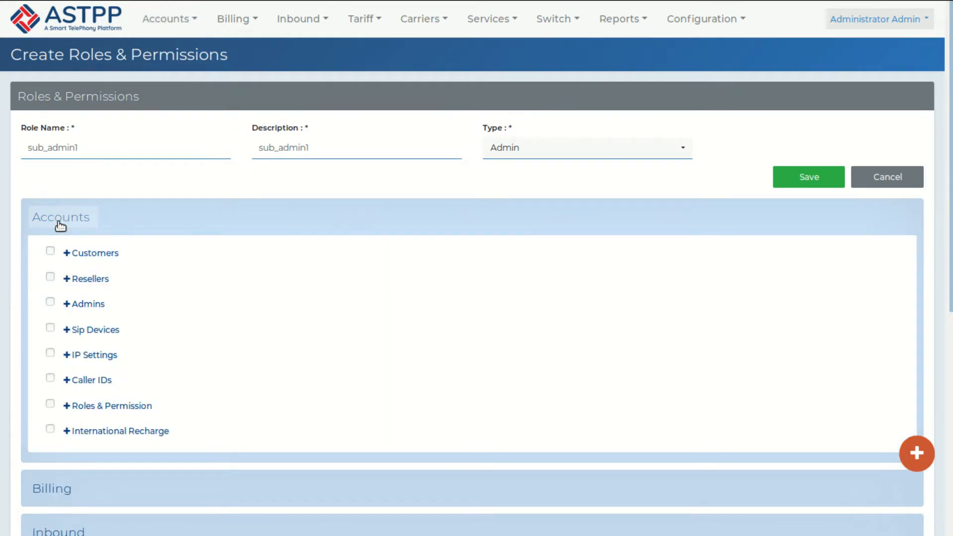
left_click(50, 251)
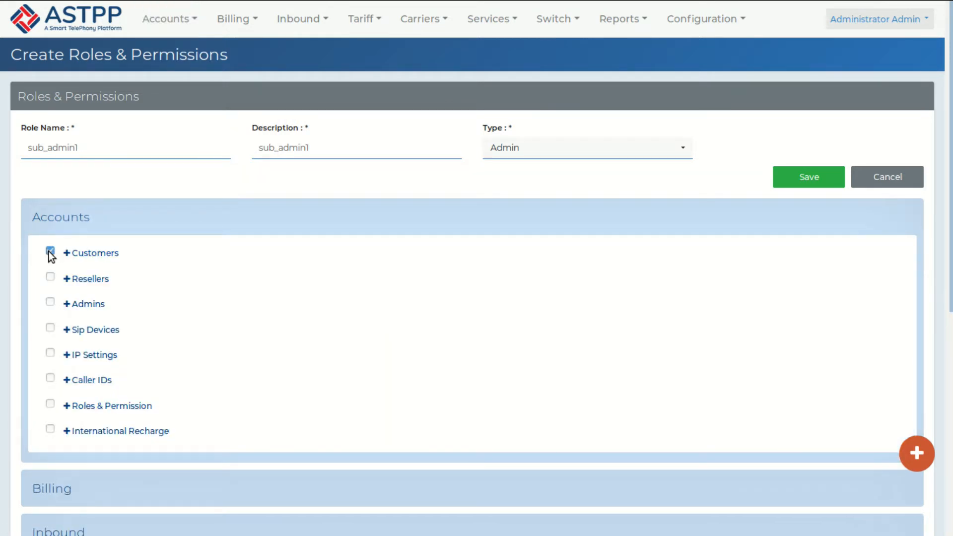
scroll(48, 252, "down", 6)
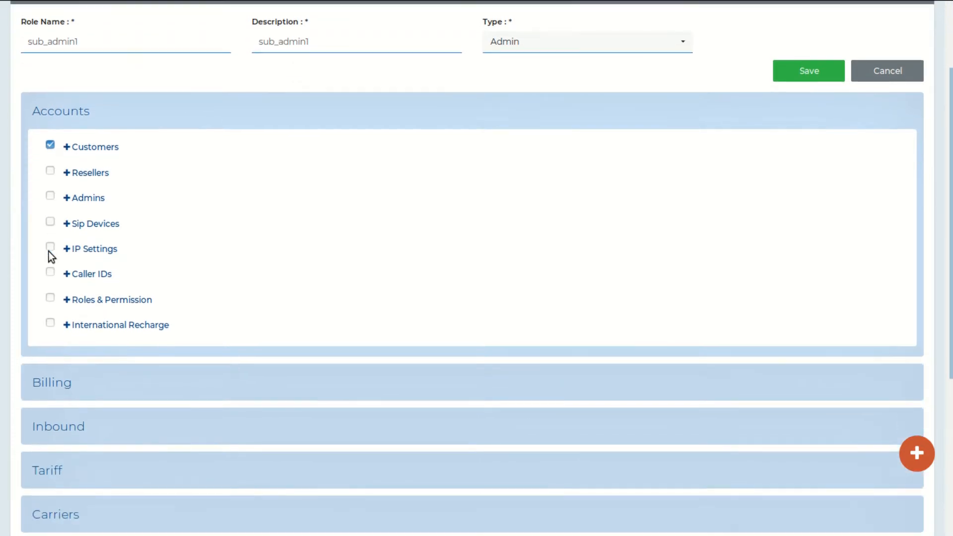
scroll(48, 251, "up", 6)
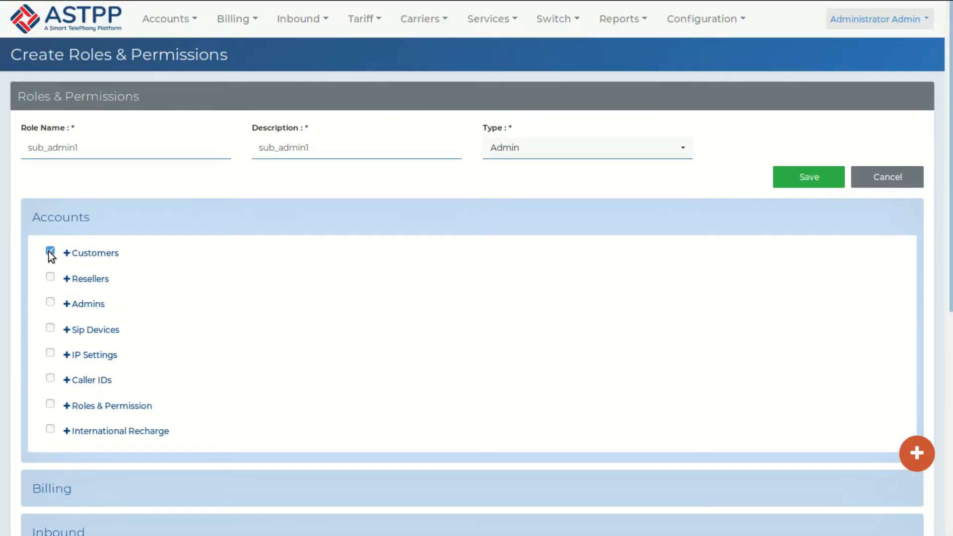
scroll(49, 251, "down", 6)
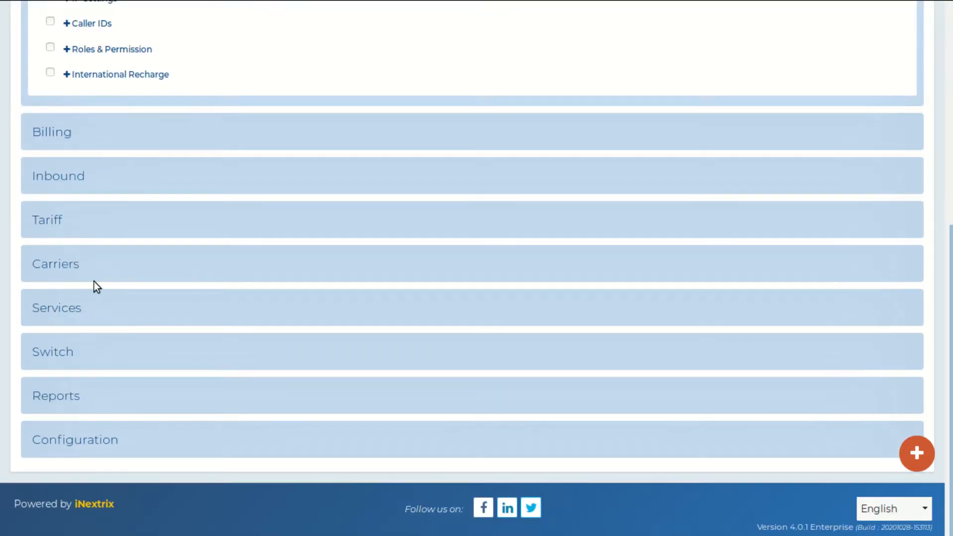
Step: Grant the role the Gateways and Trunks permissions under Carriers
left_click(65, 271)
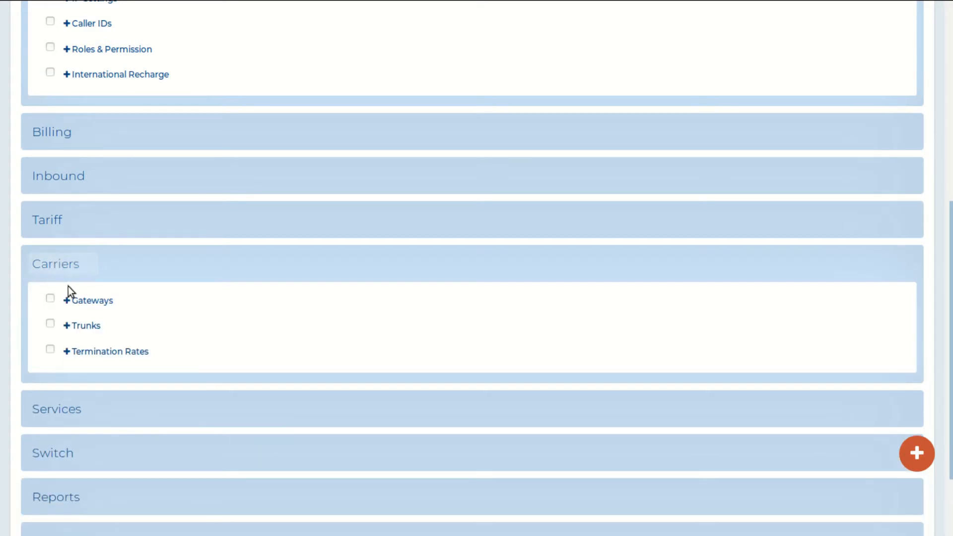
left_click(50, 298)
left_click(50, 324)
scroll(139, 304, "up", 3)
scroll(139, 305, "up", 4)
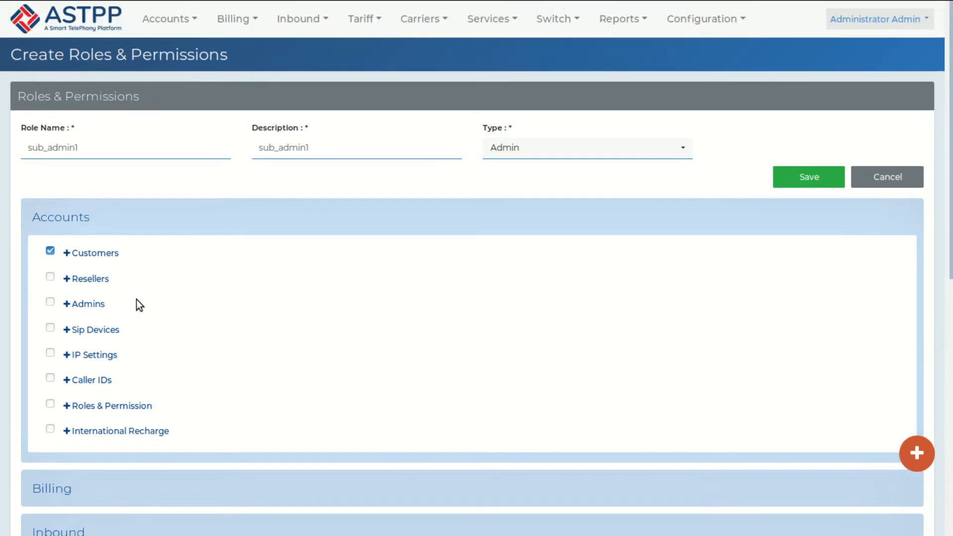
scroll(99, 266, "down", 8)
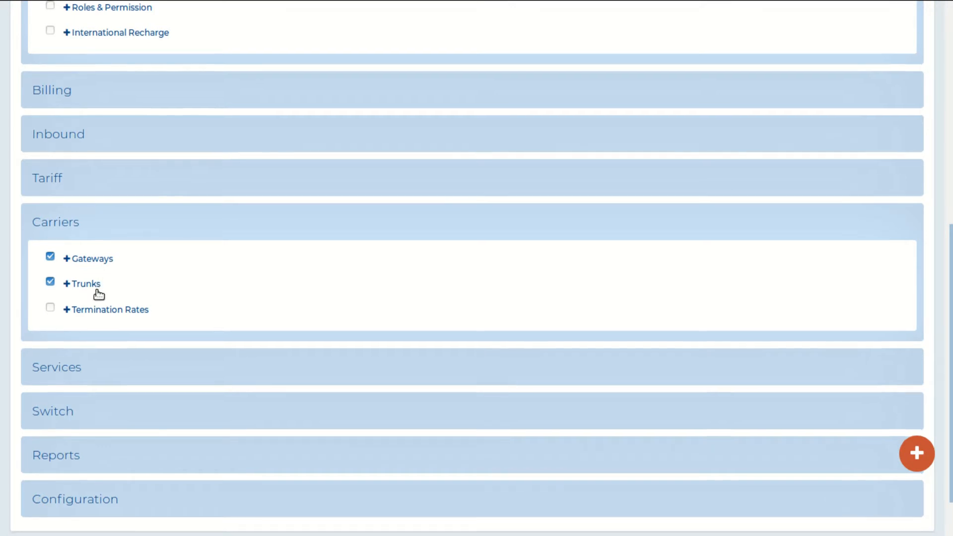
scroll(97, 290, "down", 2)
scroll(97, 290, "up", 10)
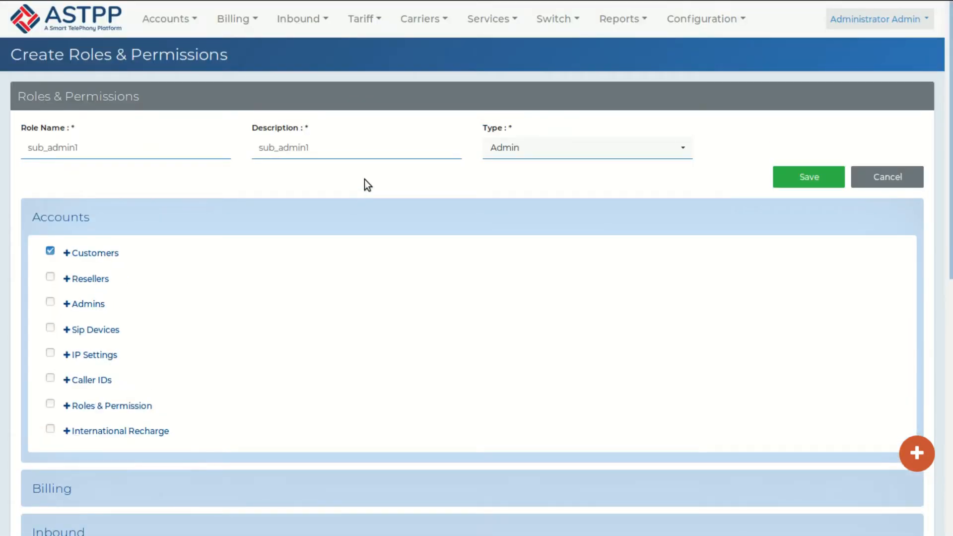
Step: Save the sub_admin1 role and assign it to the sub-admin account, declining Firefox's save-login prompt
left_click(803, 176)
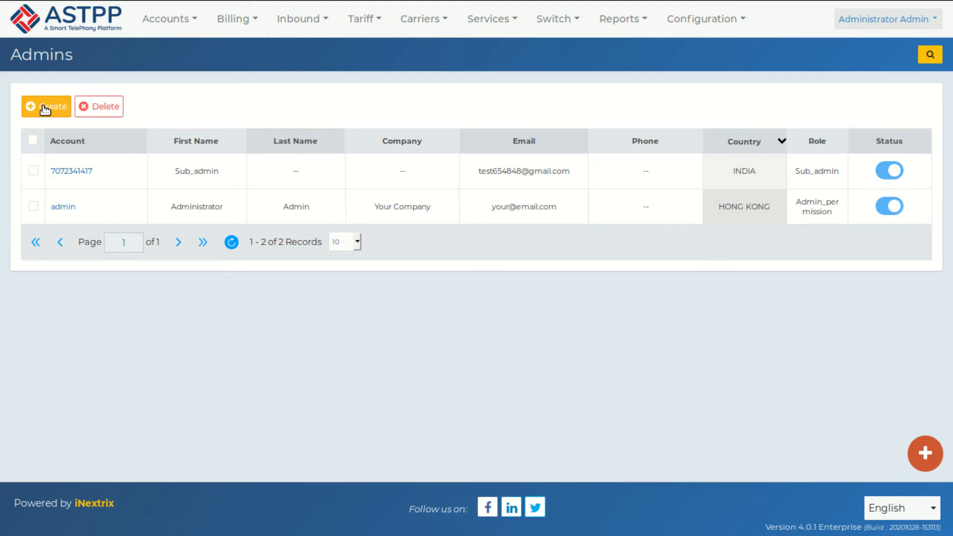
left_click(81, 171)
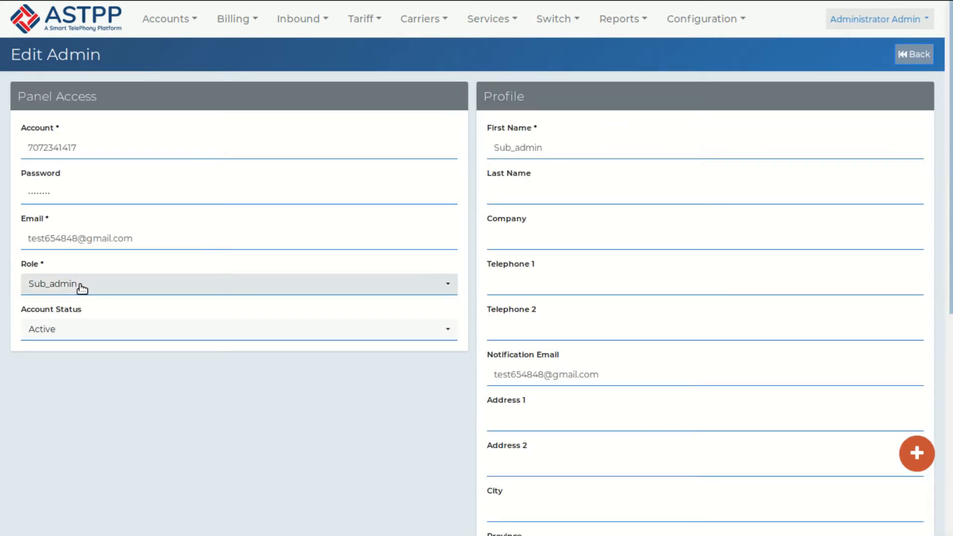
left_click(81, 283)
scroll(441, 475, "down", 6)
left_click(441, 475)
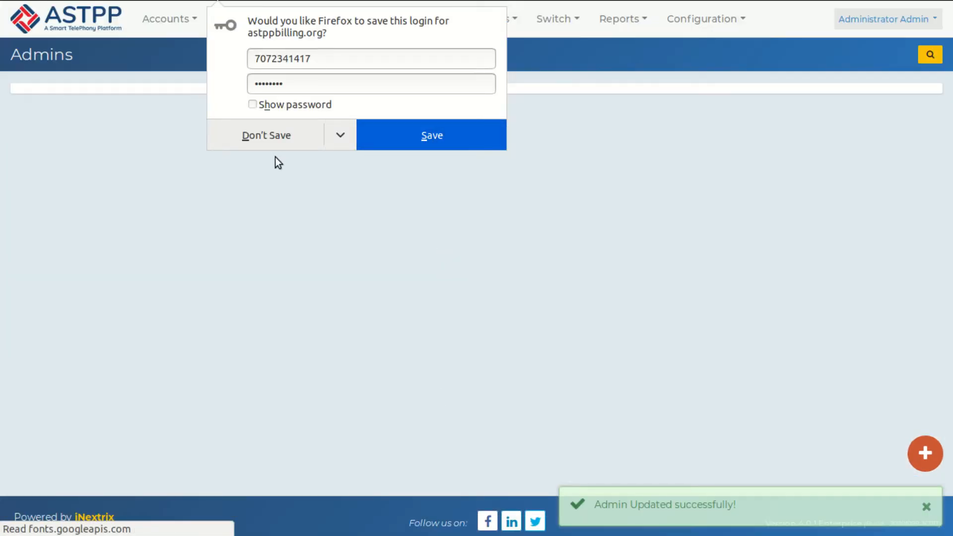
left_click(270, 139)
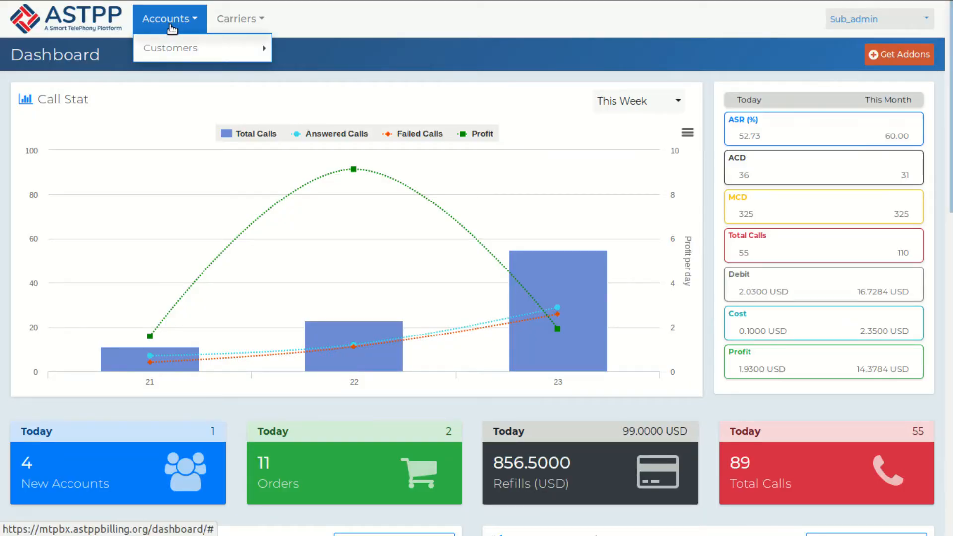
Step: Check the sub-admin's menus, which offer only Accounts (Customers) and Carriers
mouse_move(177, 50)
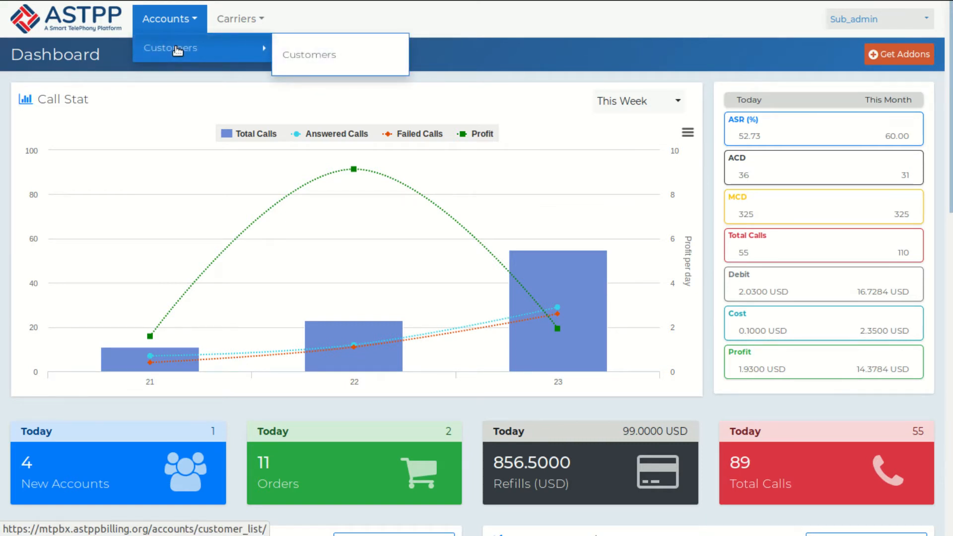
mouse_move(228, 22)
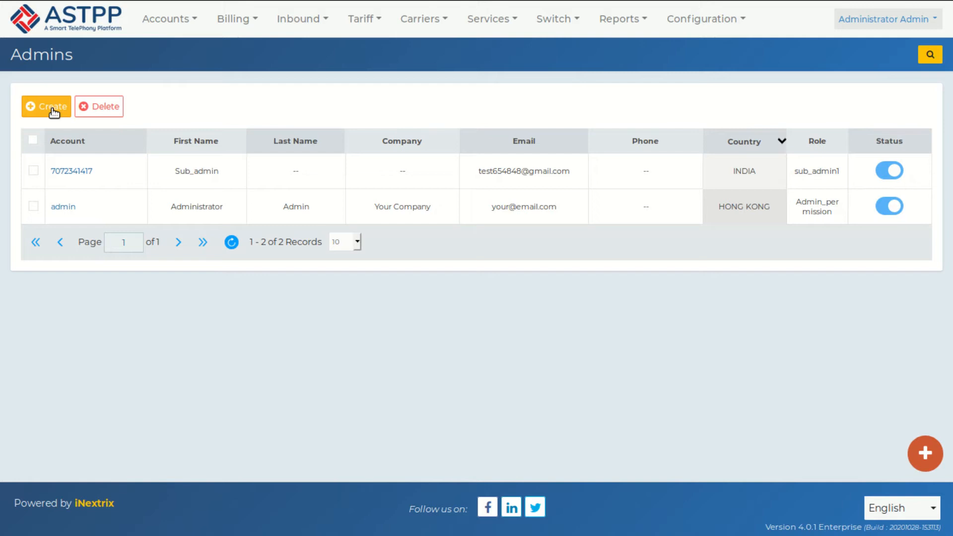
Step: Start a new admin account and review the assignable roles, leaving Admin_permission selected
left_click(52, 107)
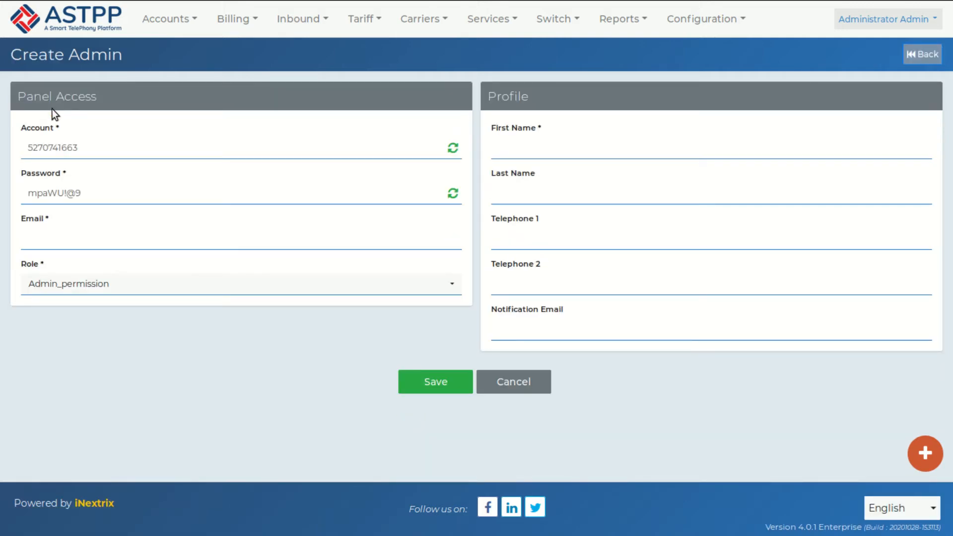
left_click(64, 284)
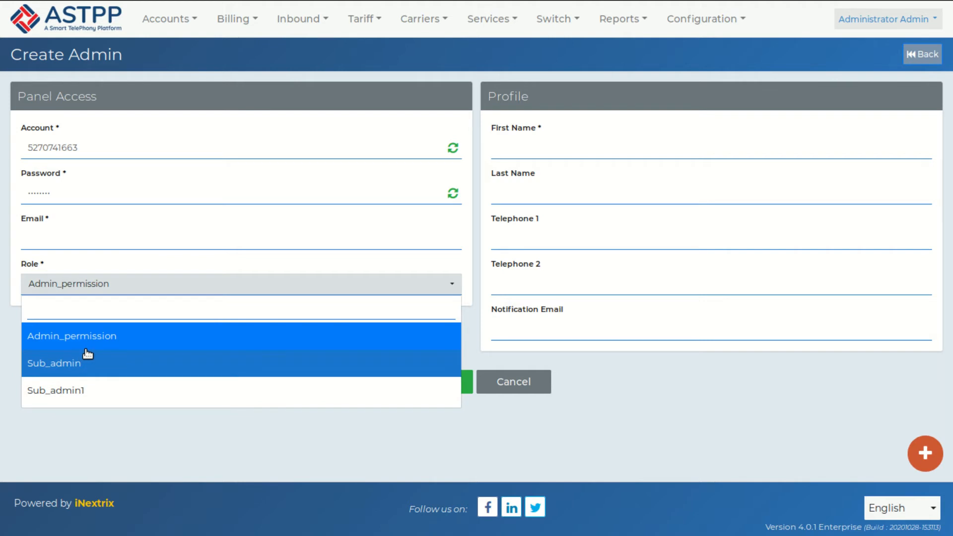
left_click(368, 439)
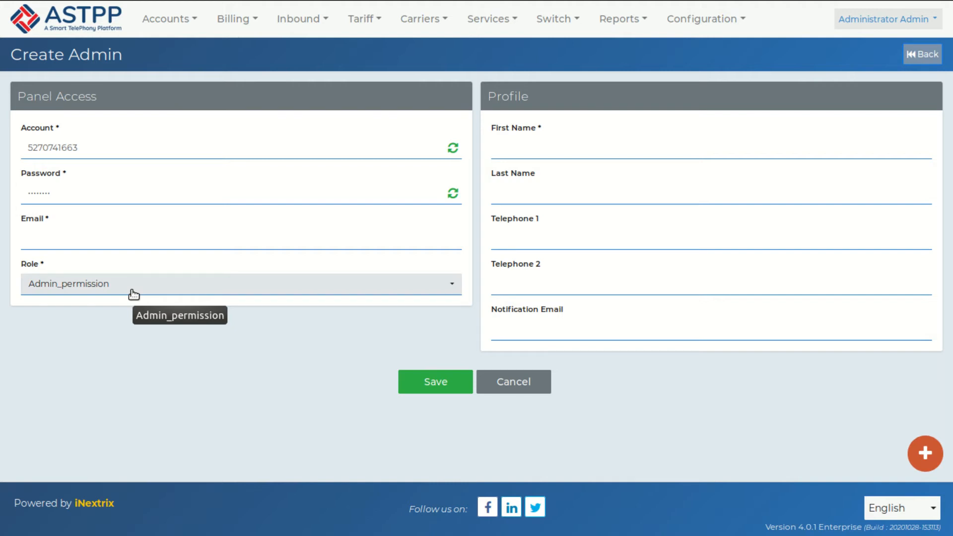
left_click(167, 20)
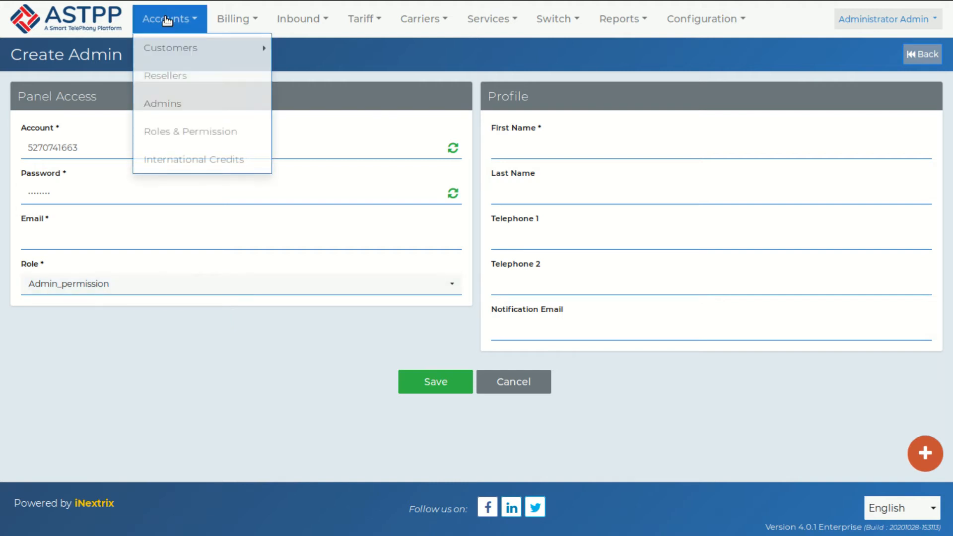
Step: Return to the Admins list, then start a new role named Reseller_account in Roles & Permission
left_click(168, 102)
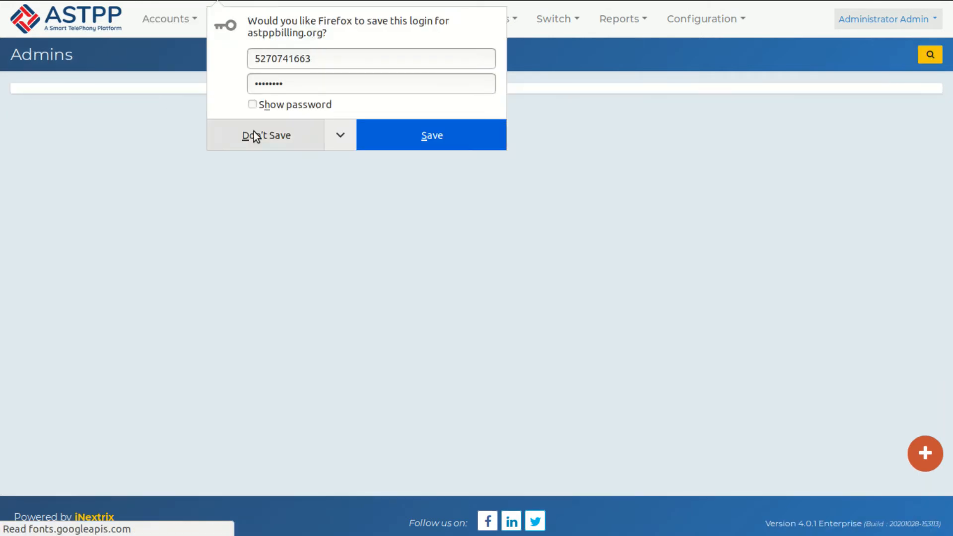
left_click(256, 131)
left_click(162, 29)
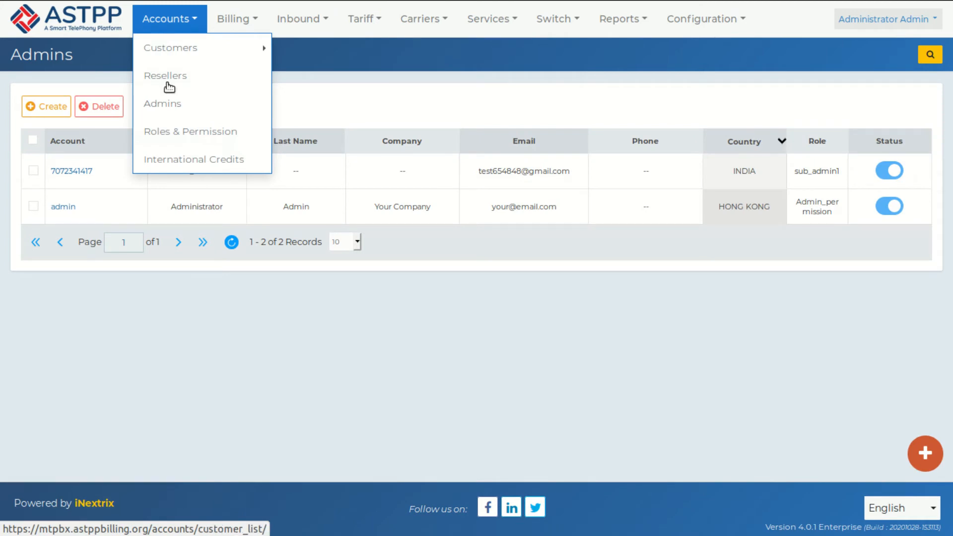
left_click(176, 131)
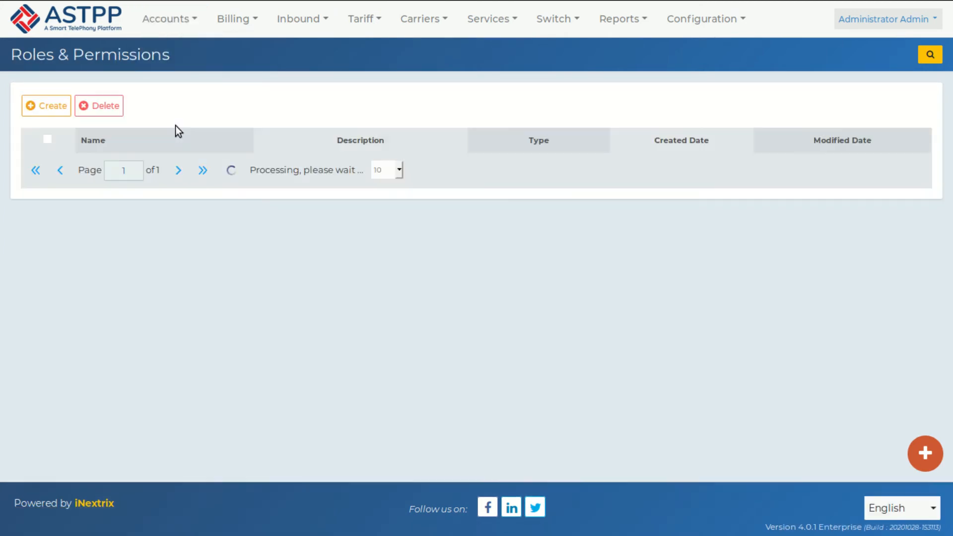
left_click(34, 106)
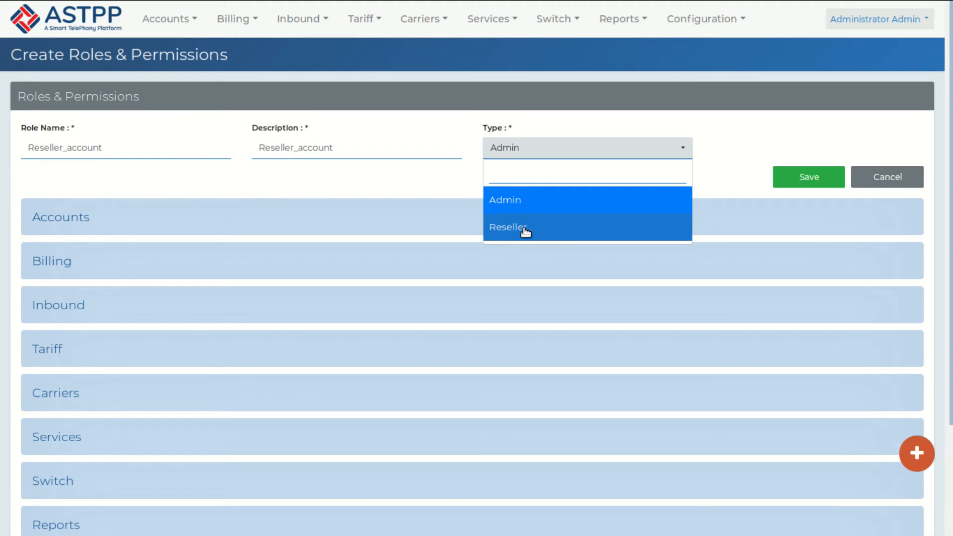
Step: Make Reseller_account a Reseller-type role with Customers, Resellers and Sip Devices permissions, and save it
left_click(525, 229)
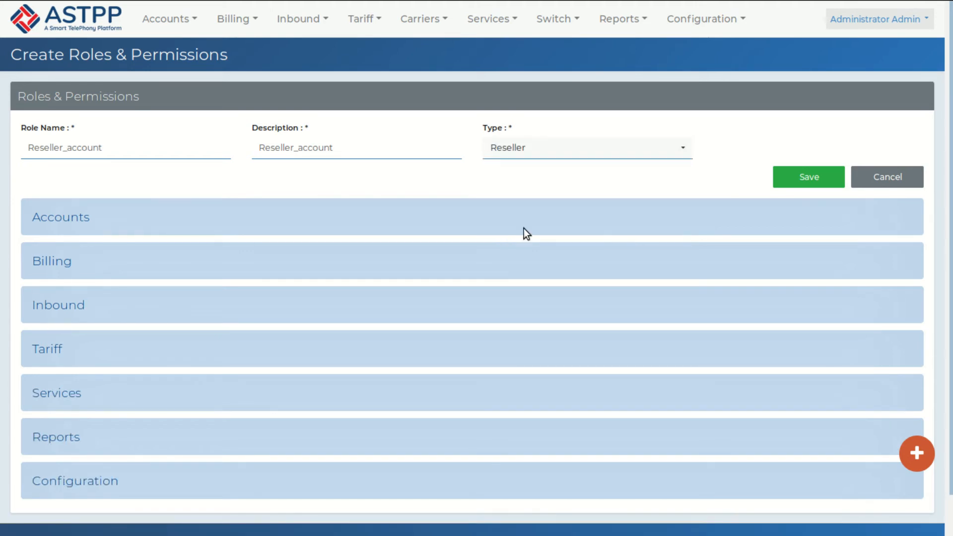
left_click(75, 217)
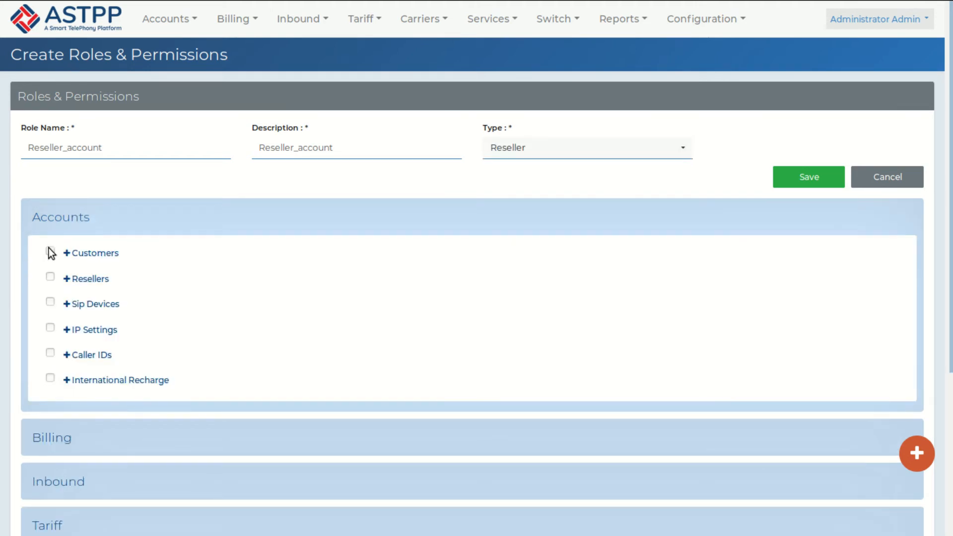
left_click(49, 277)
left_click(51, 302)
left_click(68, 254)
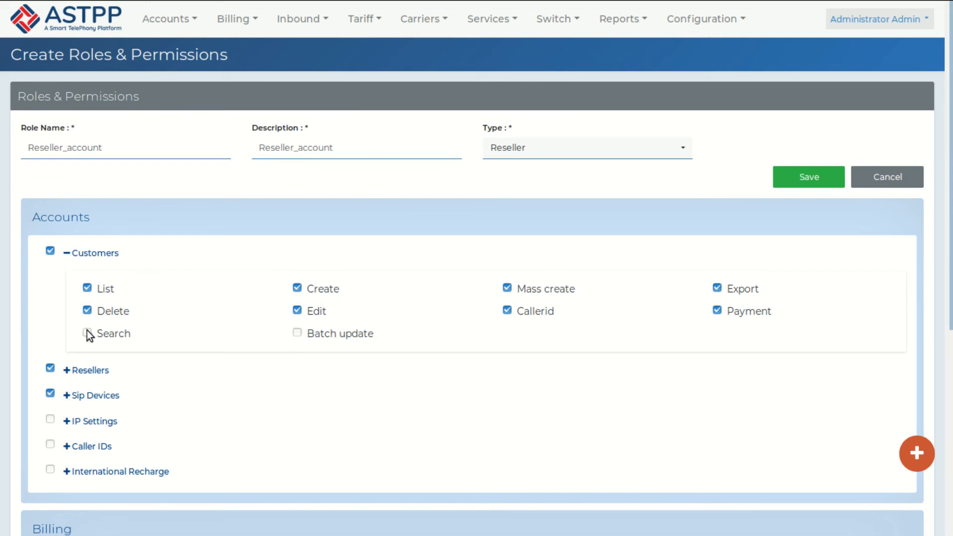
scroll(87, 331, "down", 5)
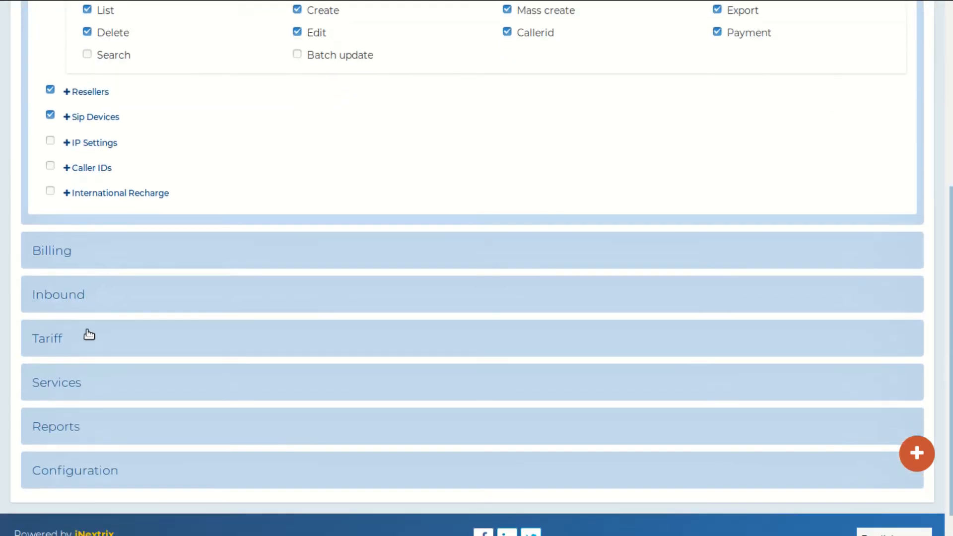
scroll(89, 334, "down", 1)
scroll(187, 270, "up", 6)
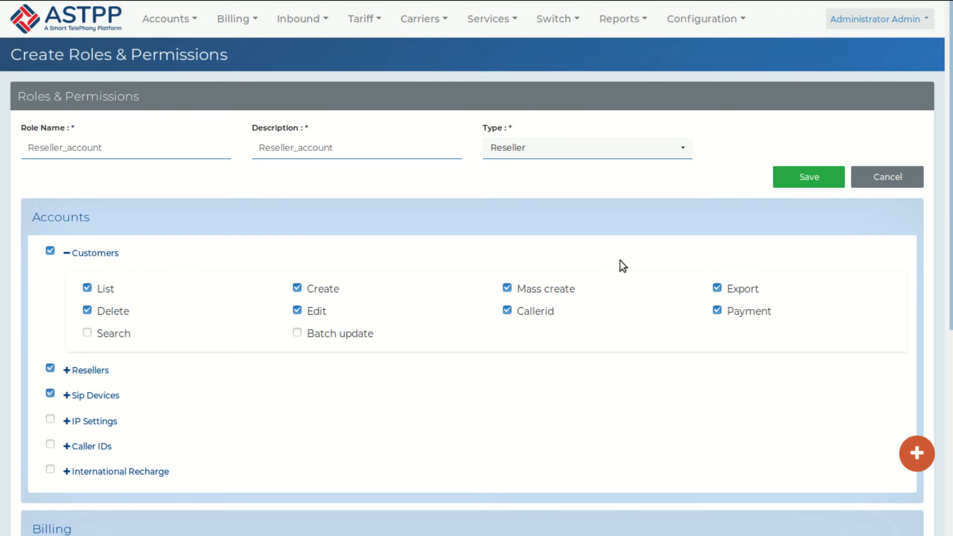
left_click(809, 177)
Step: Try the Reseller_account role on the first reseller's edit page, then return to the Resellers list without saving
mouse_move(163, 21)
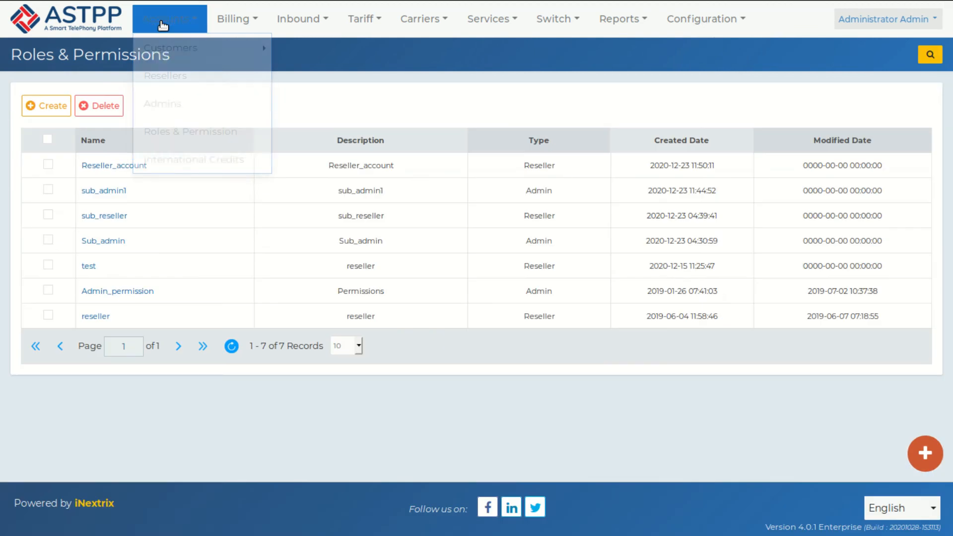
left_click(165, 75)
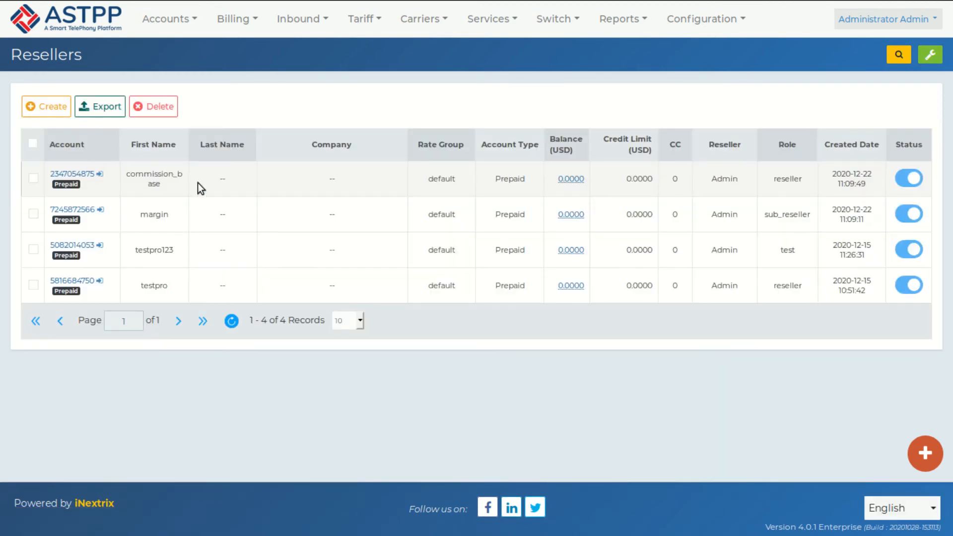
left_click(86, 175)
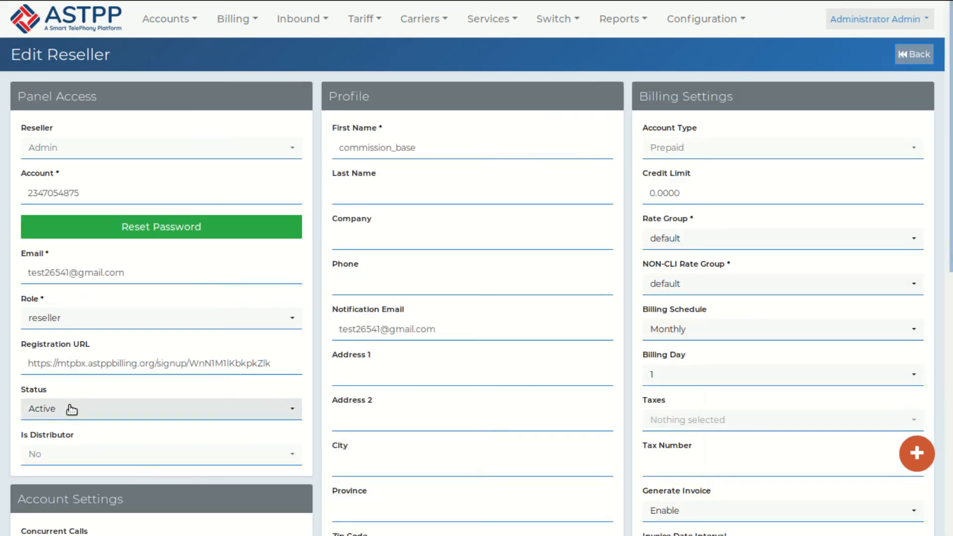
scroll(69, 406, "down", 3)
left_click(72, 204)
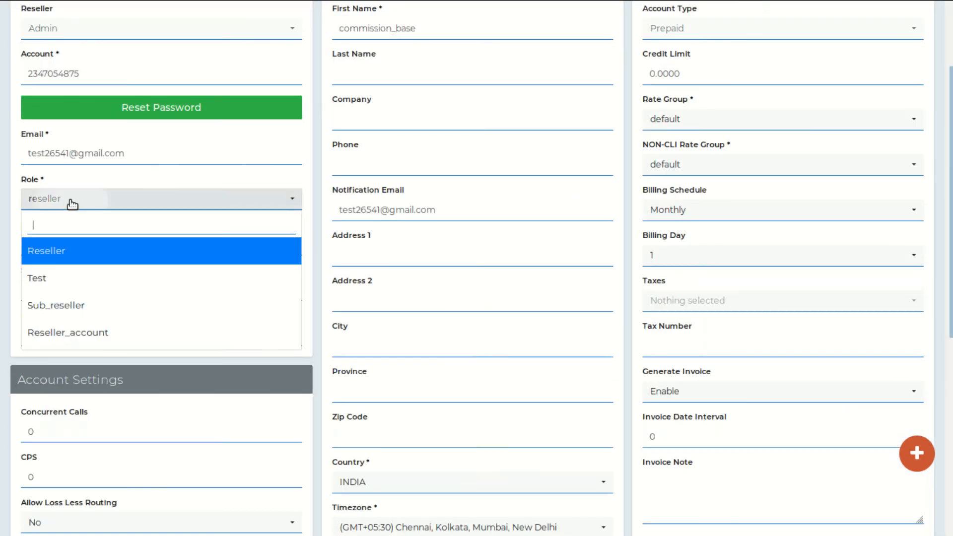
left_click(78, 333)
scroll(81, 338, "up", 3)
mouse_move(189, 32)
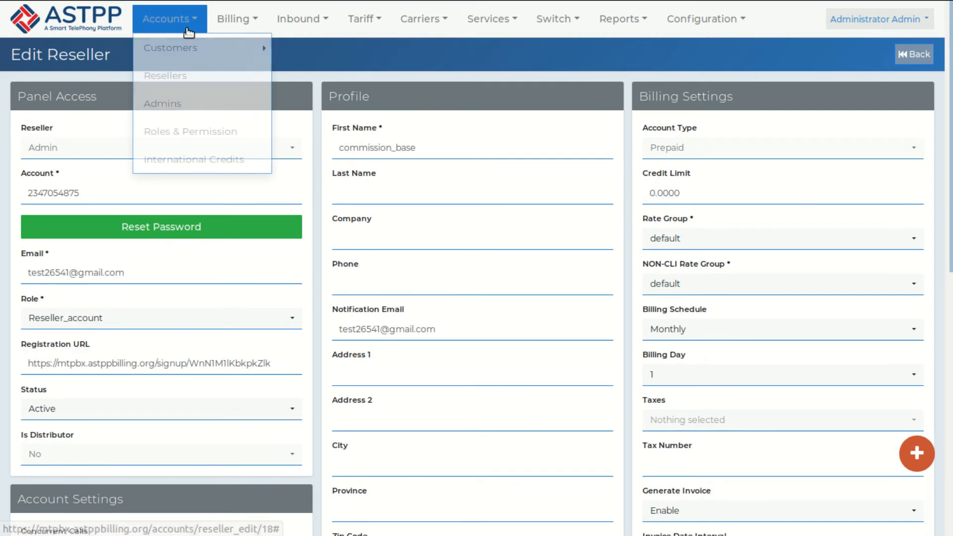
left_click(181, 87)
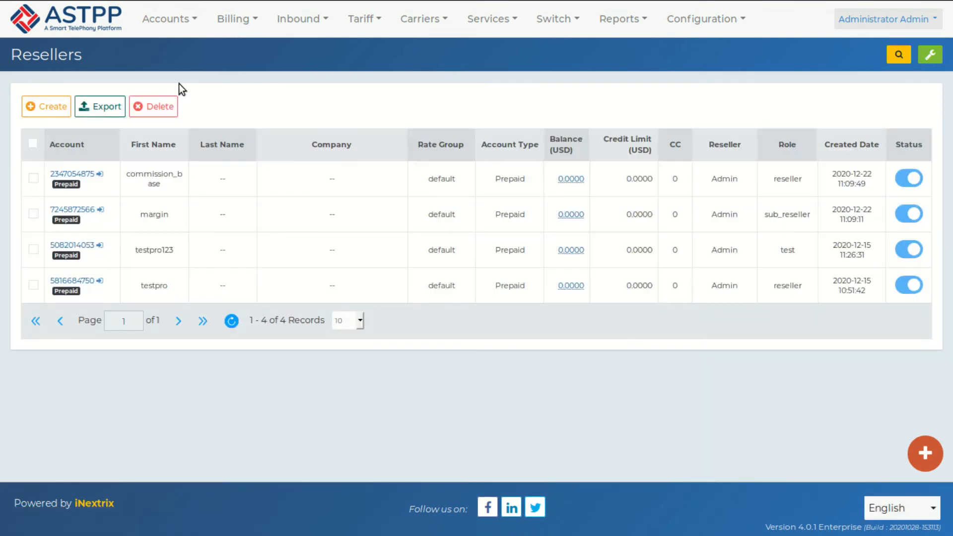
Step: Create a new reseller with first name test_reseller and fill in its e-mail address
left_click(48, 111)
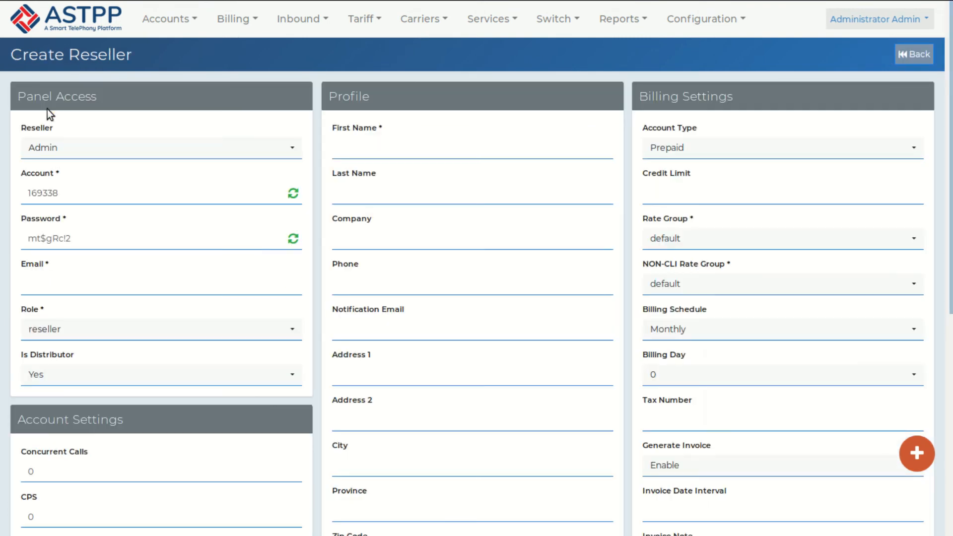
left_click(341, 157)
type("t")
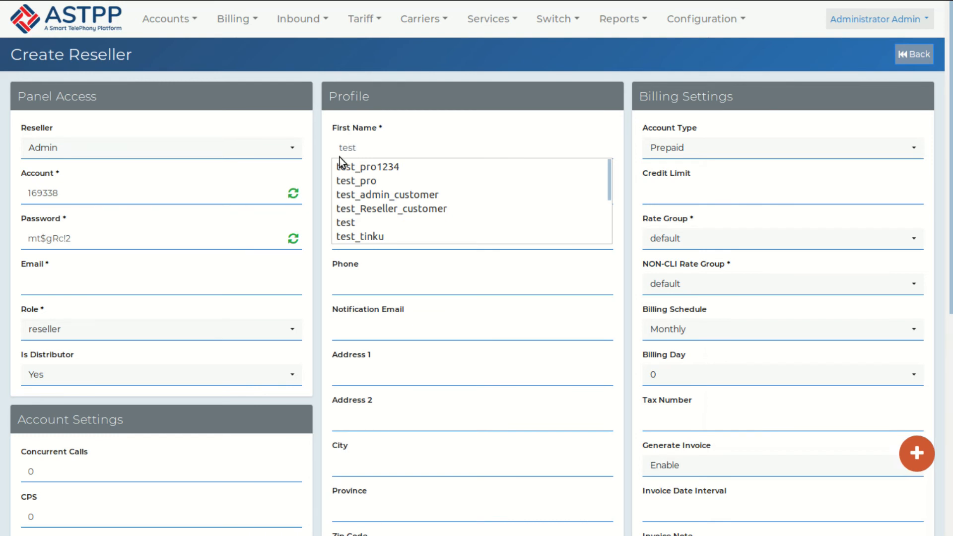
type("est")
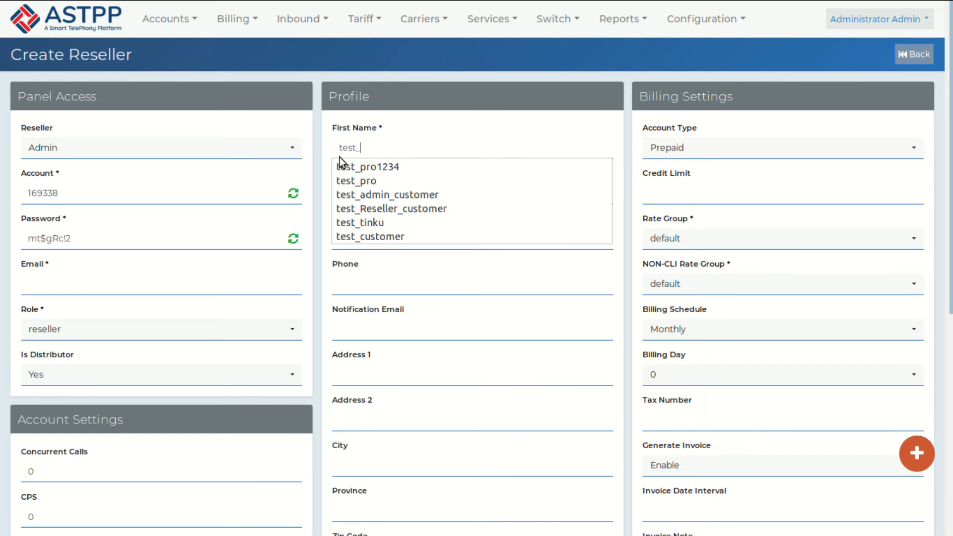
type("_resee")
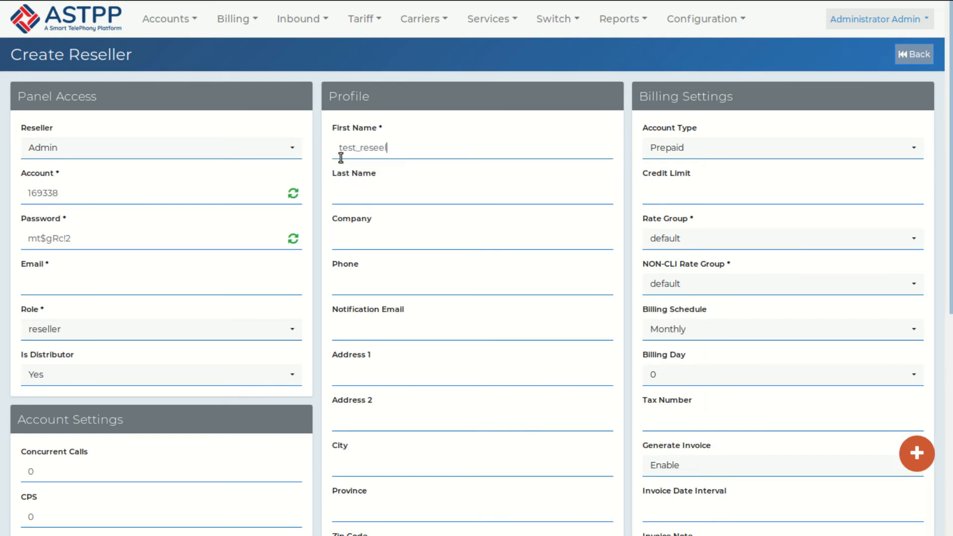
key("BackSpace")
type("ller")
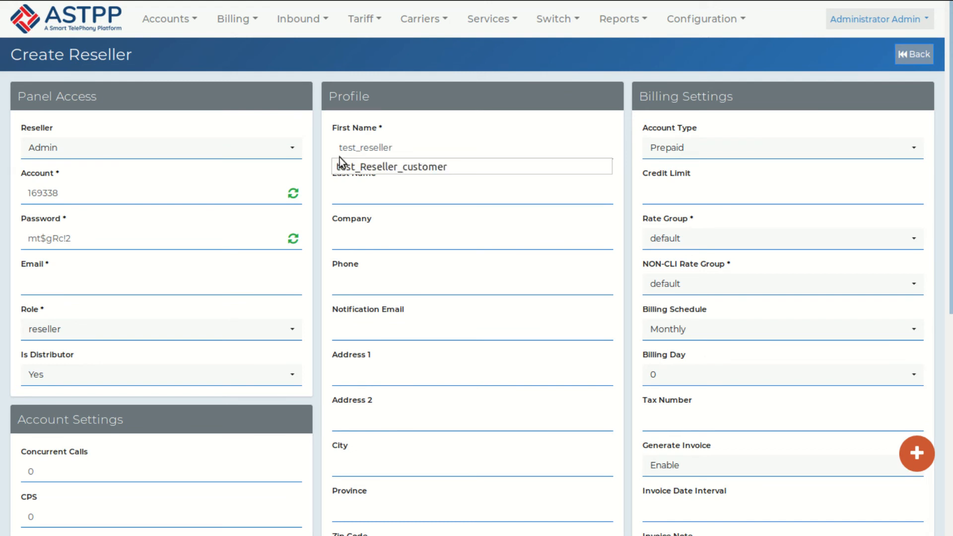
left_click(95, 279)
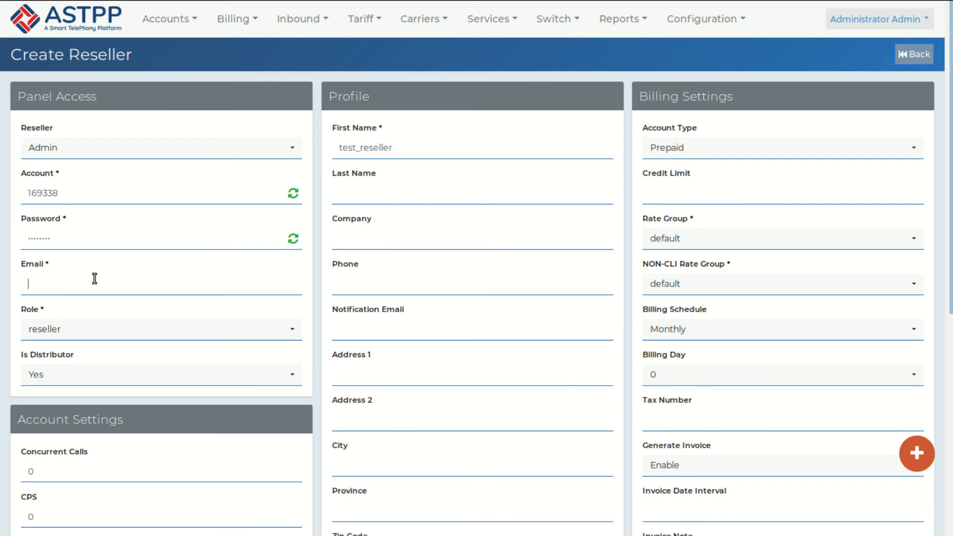
type("test")
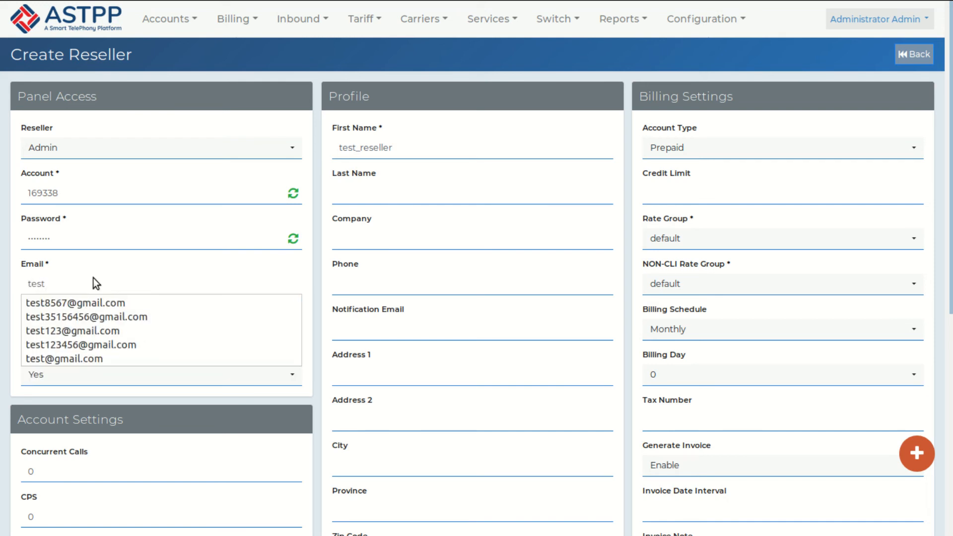
left_click(85, 302)
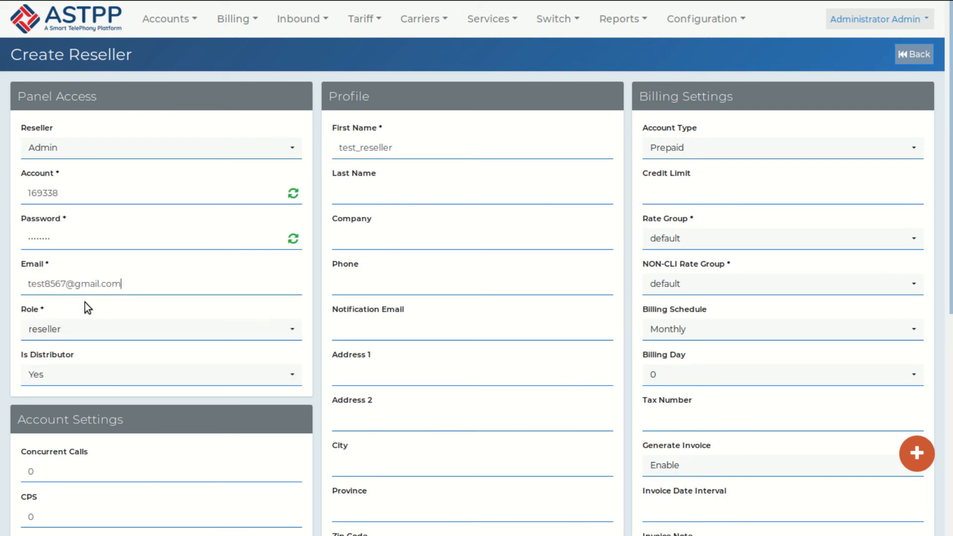
Step: Give the new reseller the Reseller_account role and save it, declining Firefox's login prompt
left_click(94, 329)
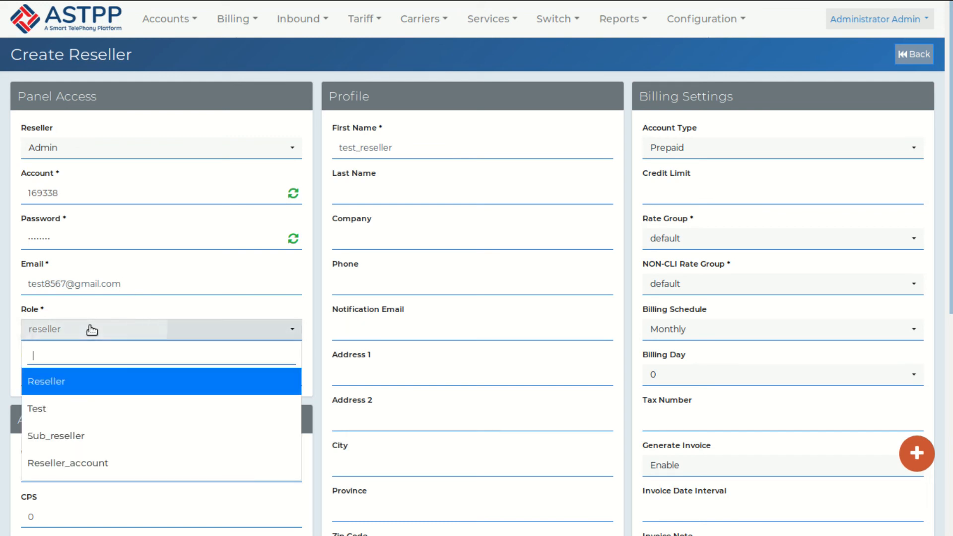
left_click(85, 458)
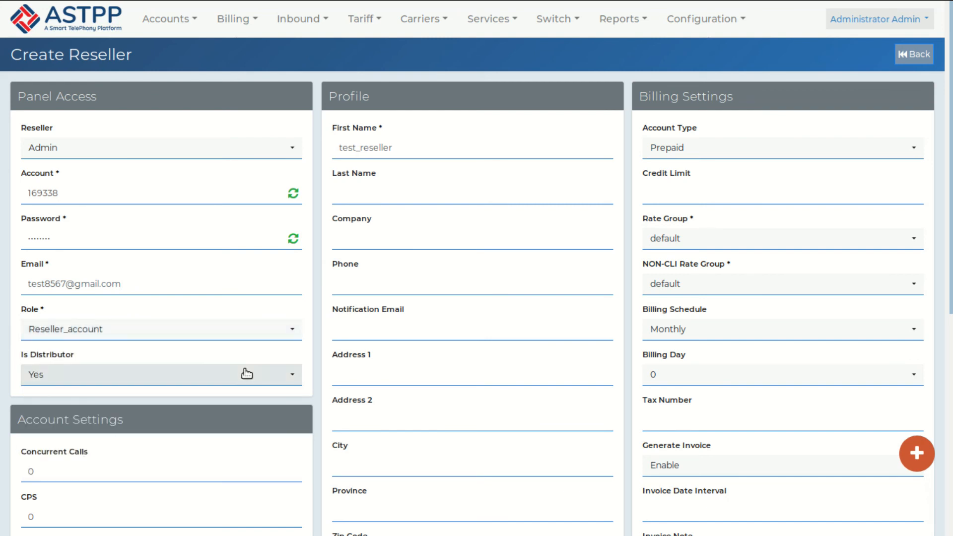
scroll(246, 373, "down", 5)
left_click(445, 435)
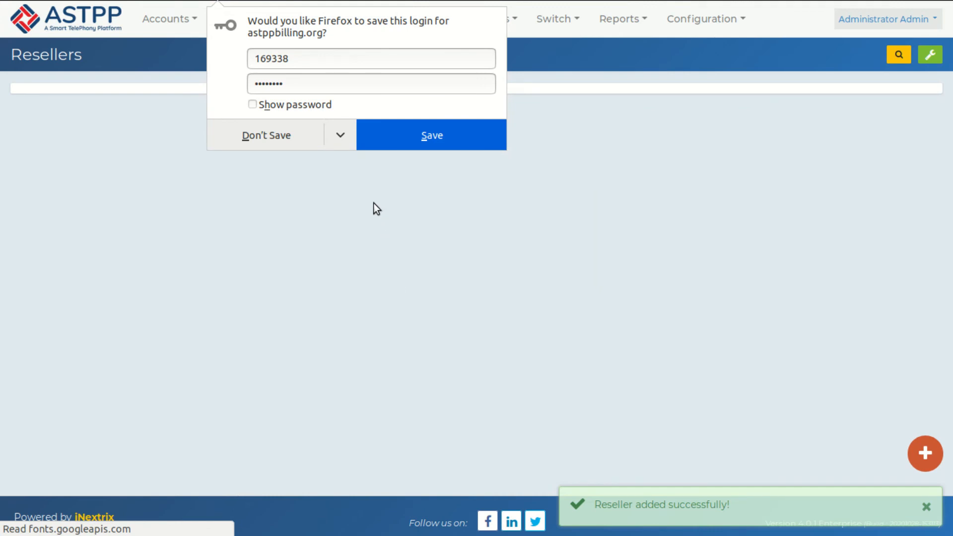
left_click(266, 135)
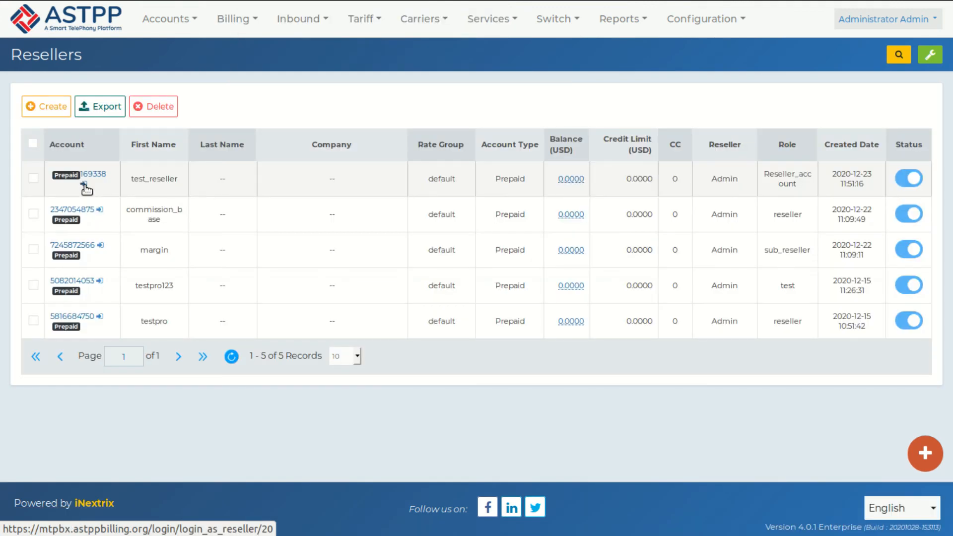
Step: Log in as test_reseller, review its Accounts, Tariff and Configuration menus, then return to the admin account
left_click(85, 185)
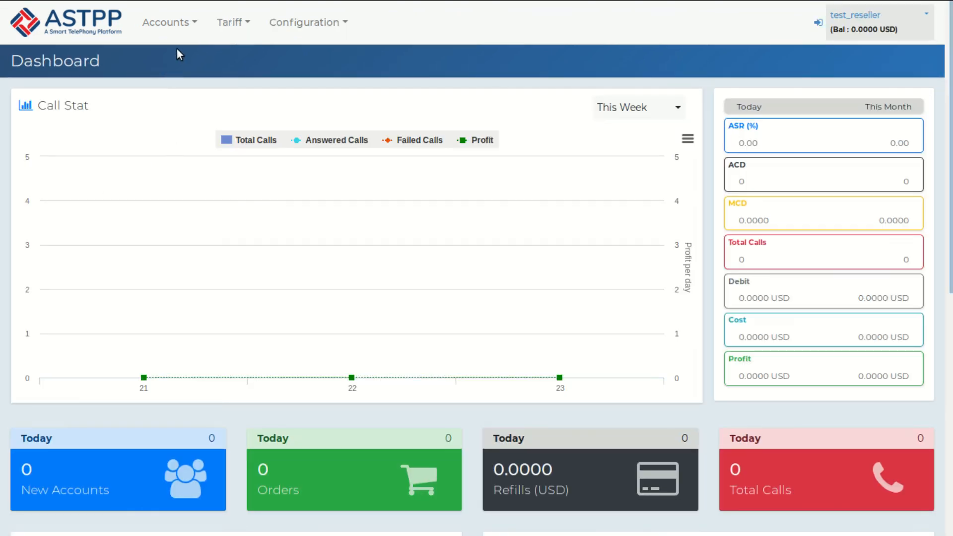
left_click(182, 31)
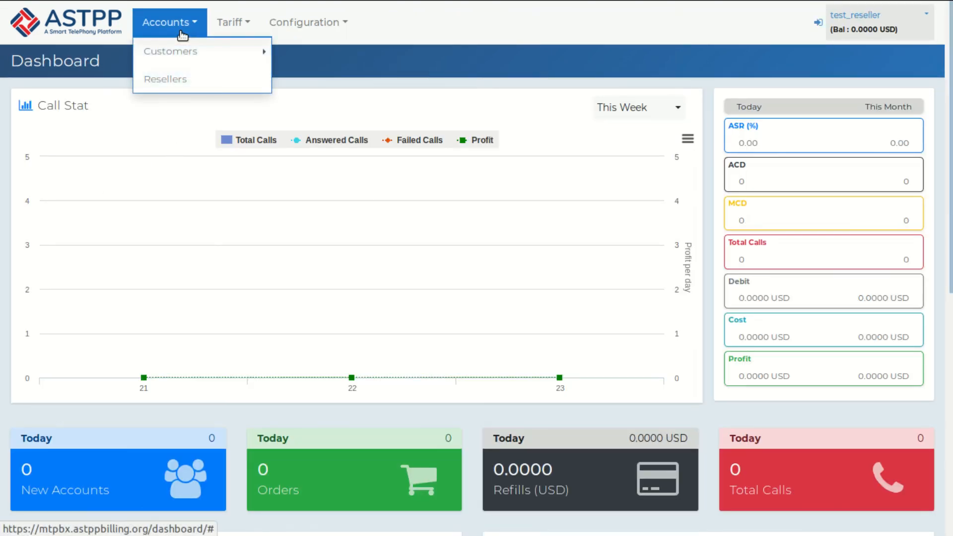
left_click(226, 31)
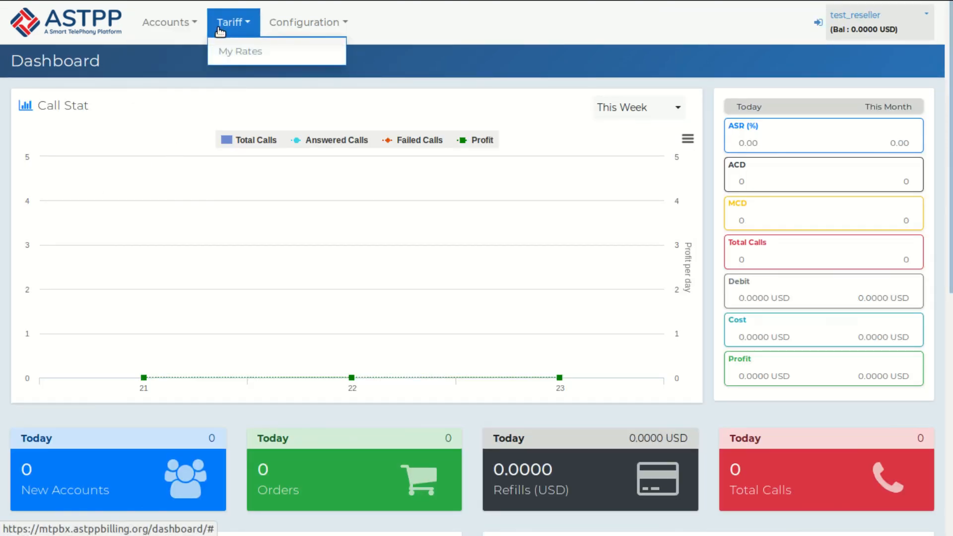
left_click(325, 32)
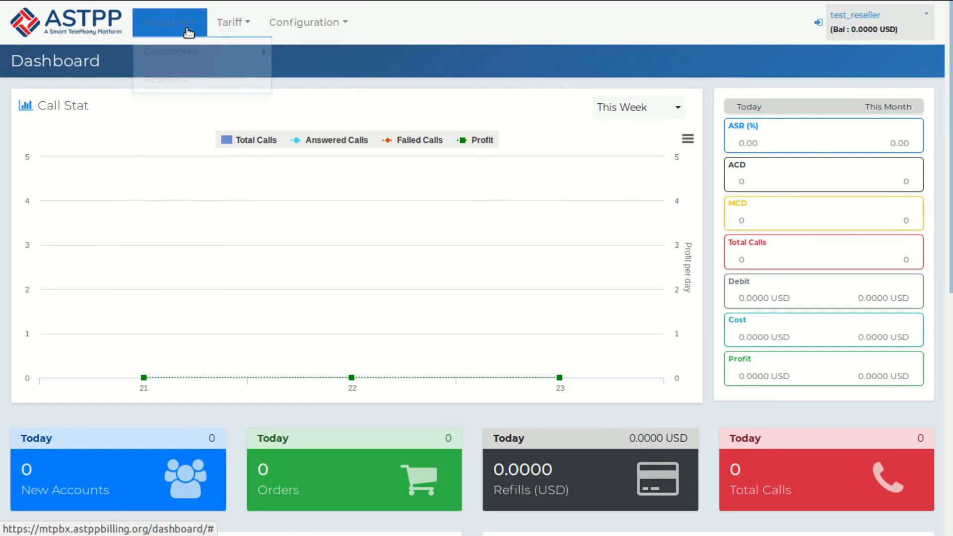
mouse_move(228, 22)
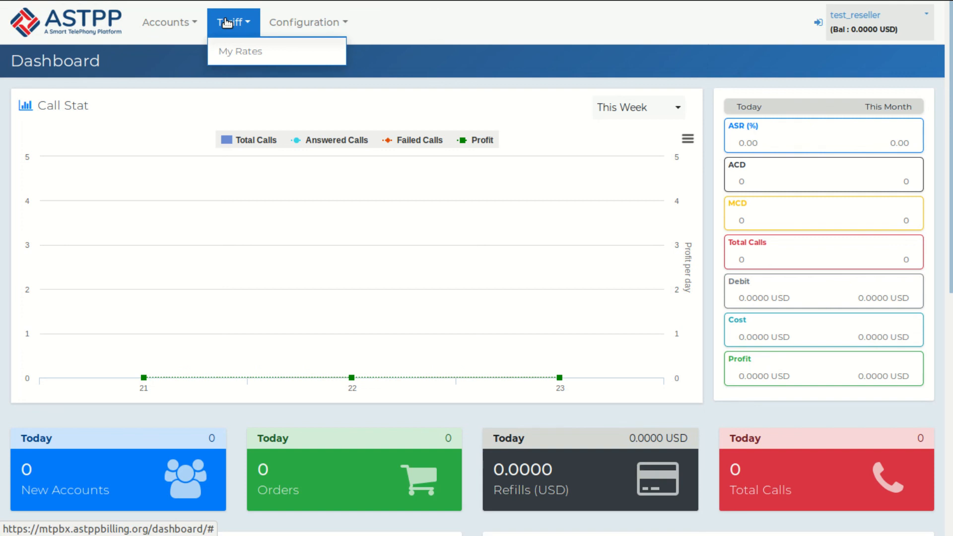
left_click(817, 23)
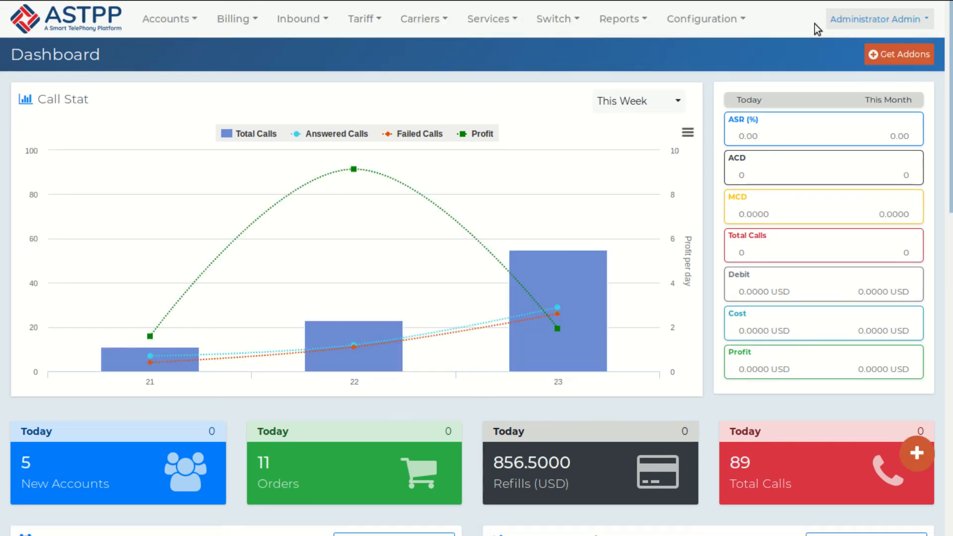